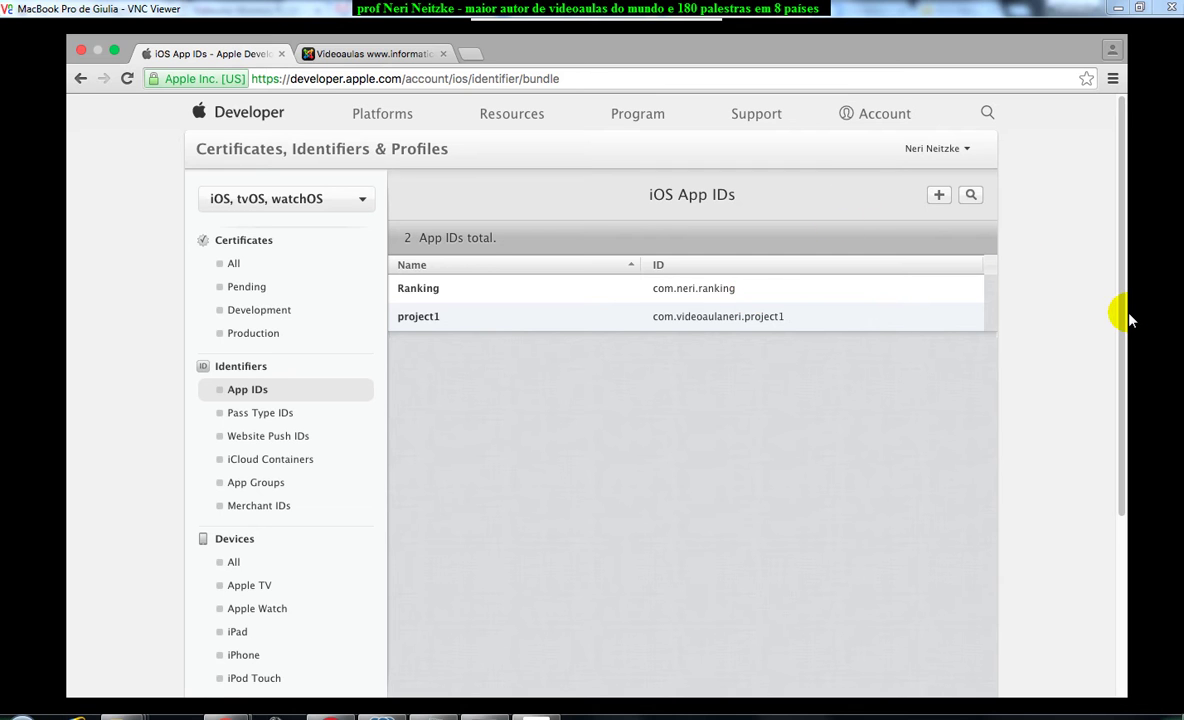
Step: Look through the Facebook photo album of the 16/05/2016 UNIPÊ lecture and return to the Apple Developer App IDs page
scroll(1128, 318, down, 3)
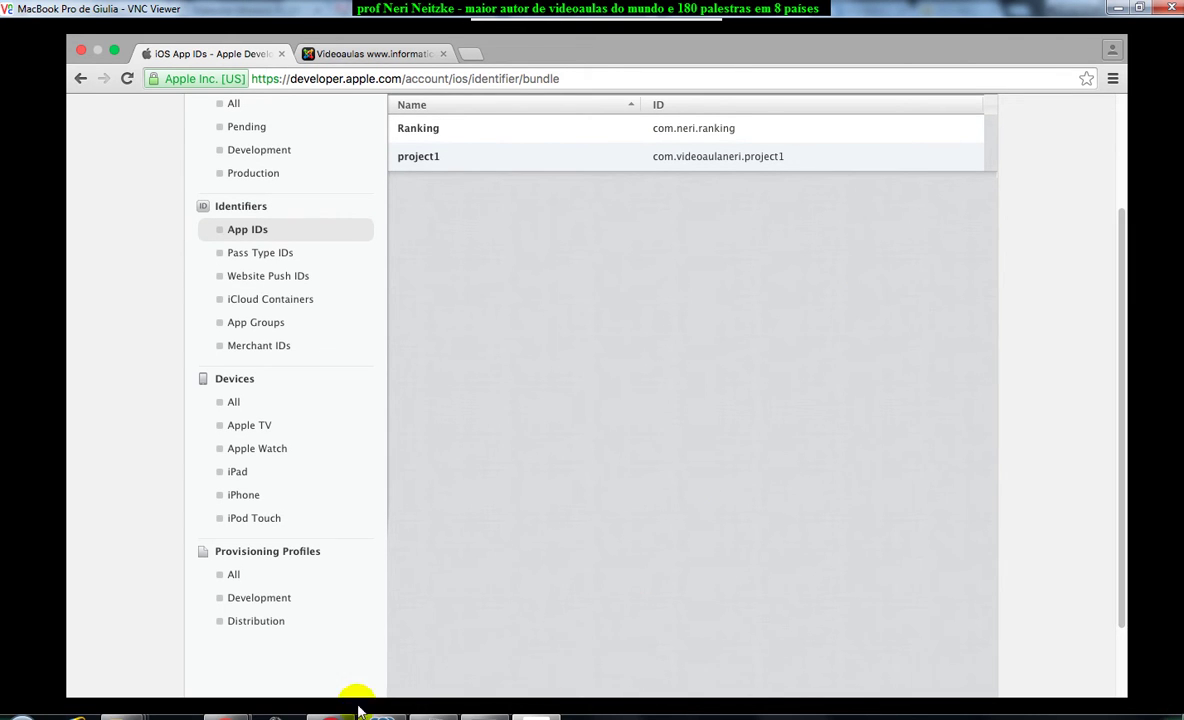
mouse_move(449, 670)
mouse_move(226, 716)
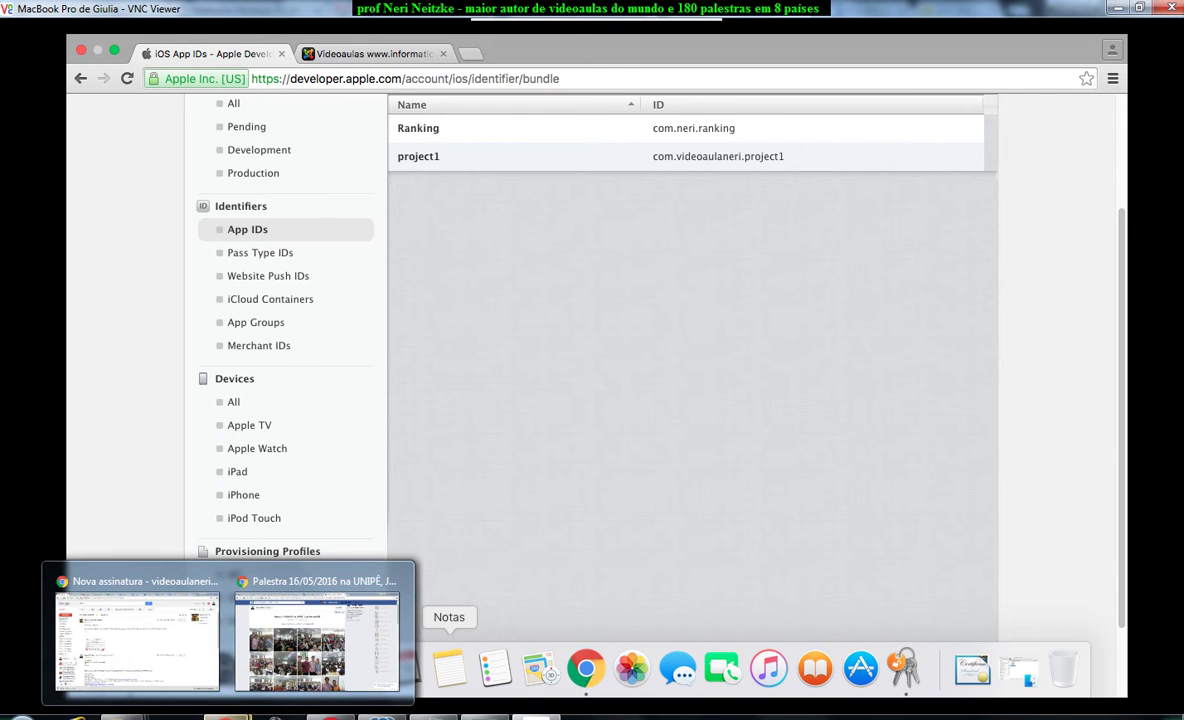
click(304, 670)
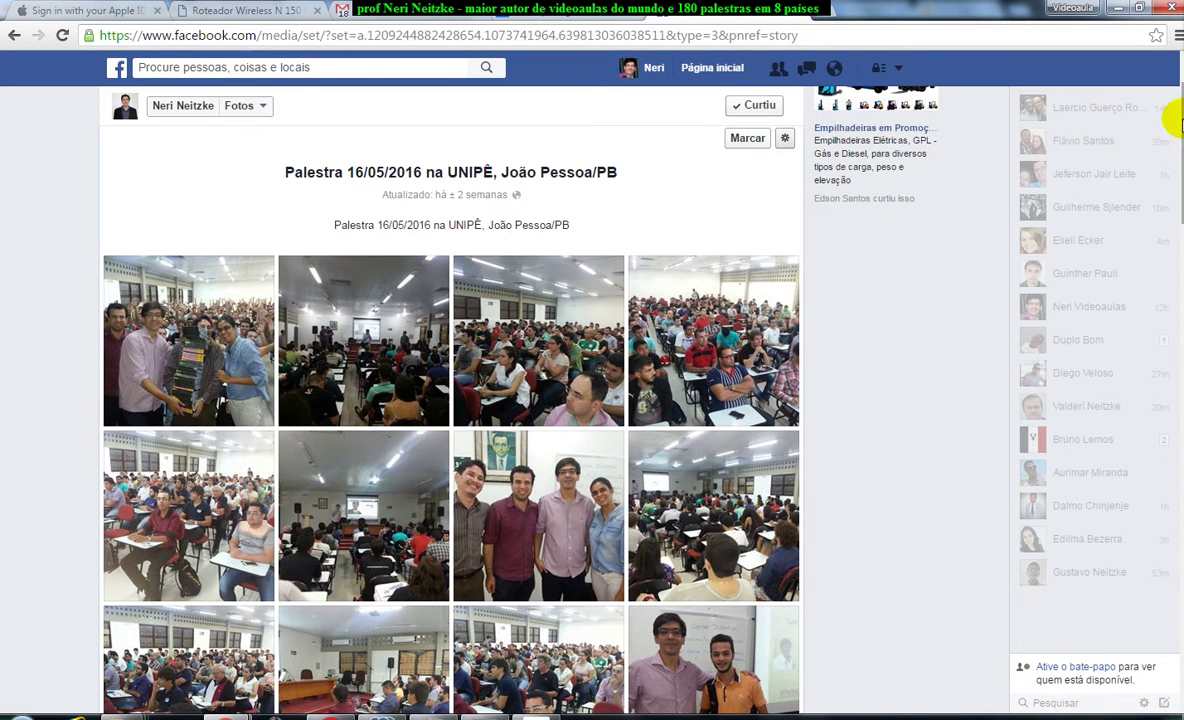
scroll(1172, 120, down, 1)
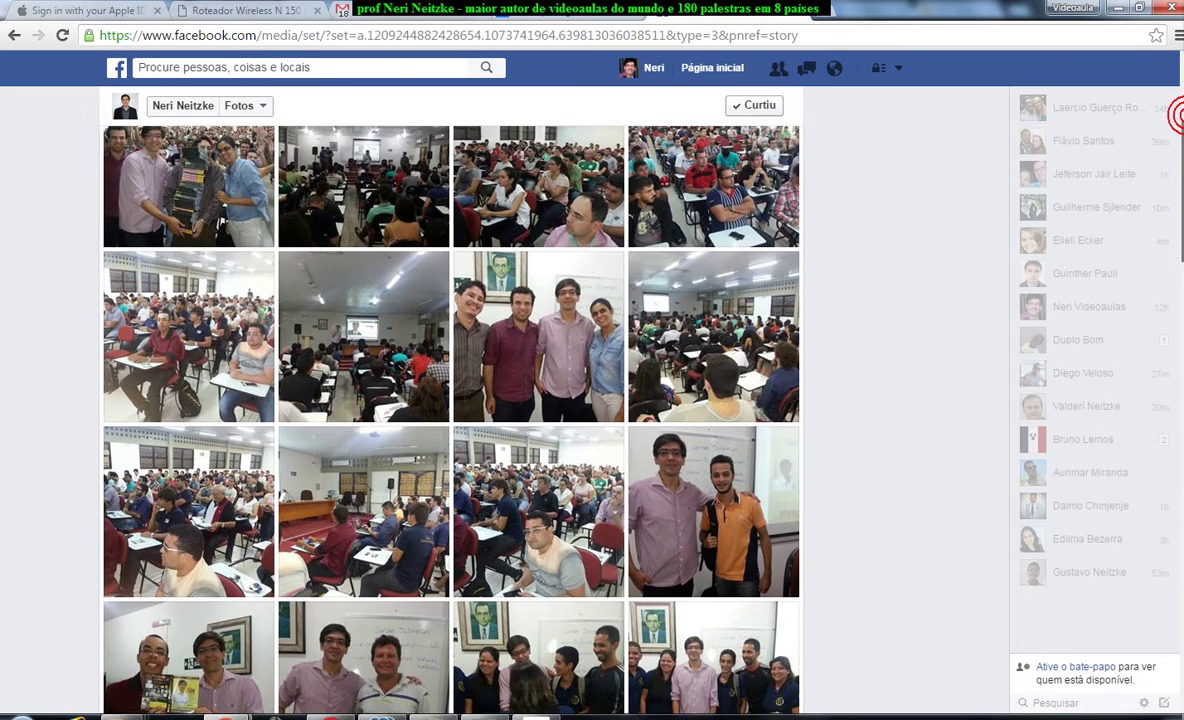
scroll(1176, 115, down, 4)
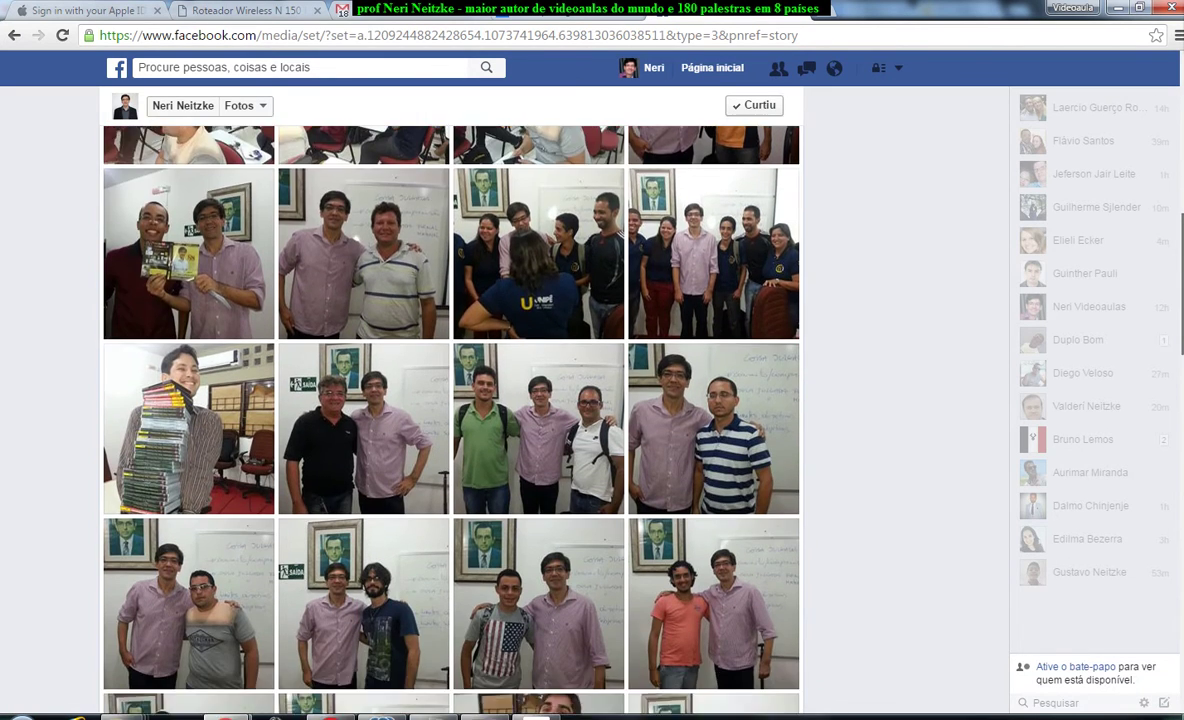
drag(1176, 250, 1176, 124)
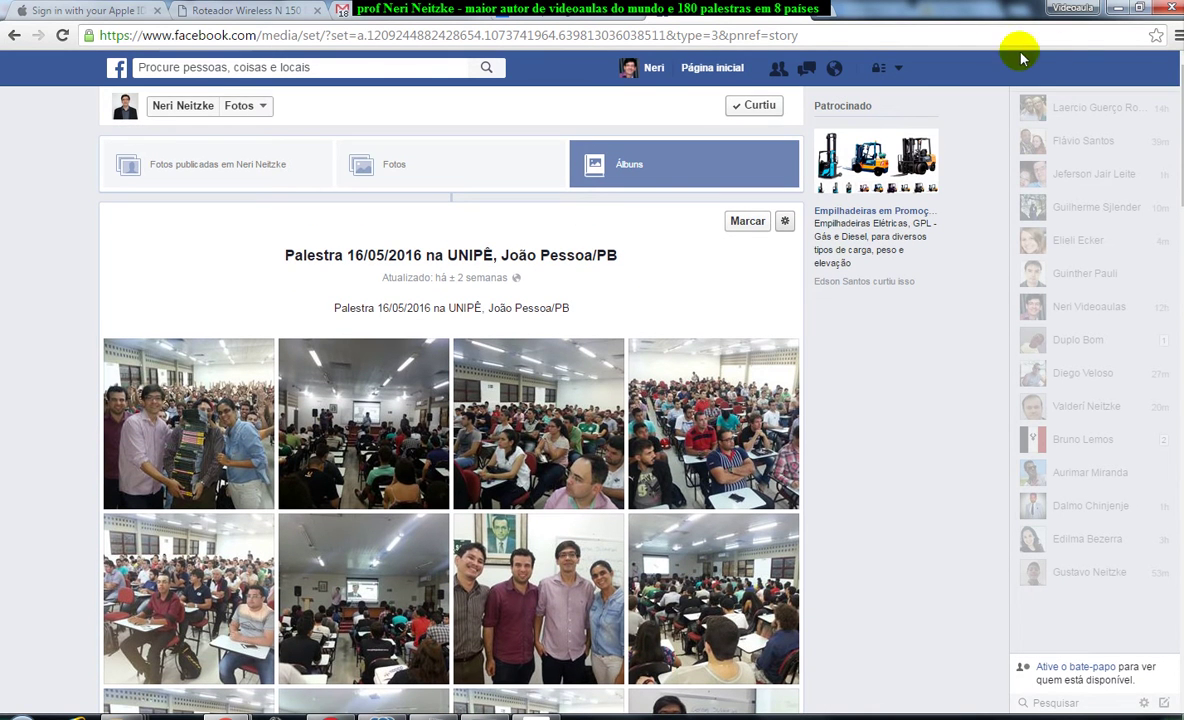
key(alt+Tab)
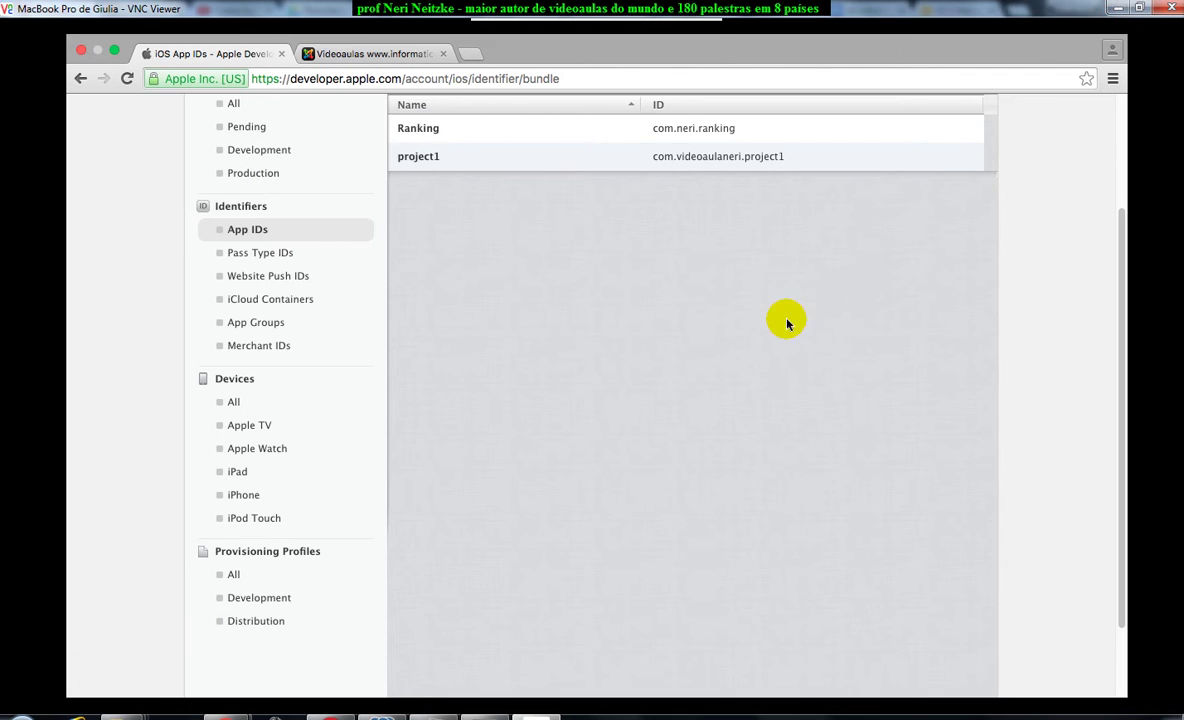
Step: Open the development provisioning profiles and delete the invalid Project1 profile
drag(1121, 268, 1145, 357)
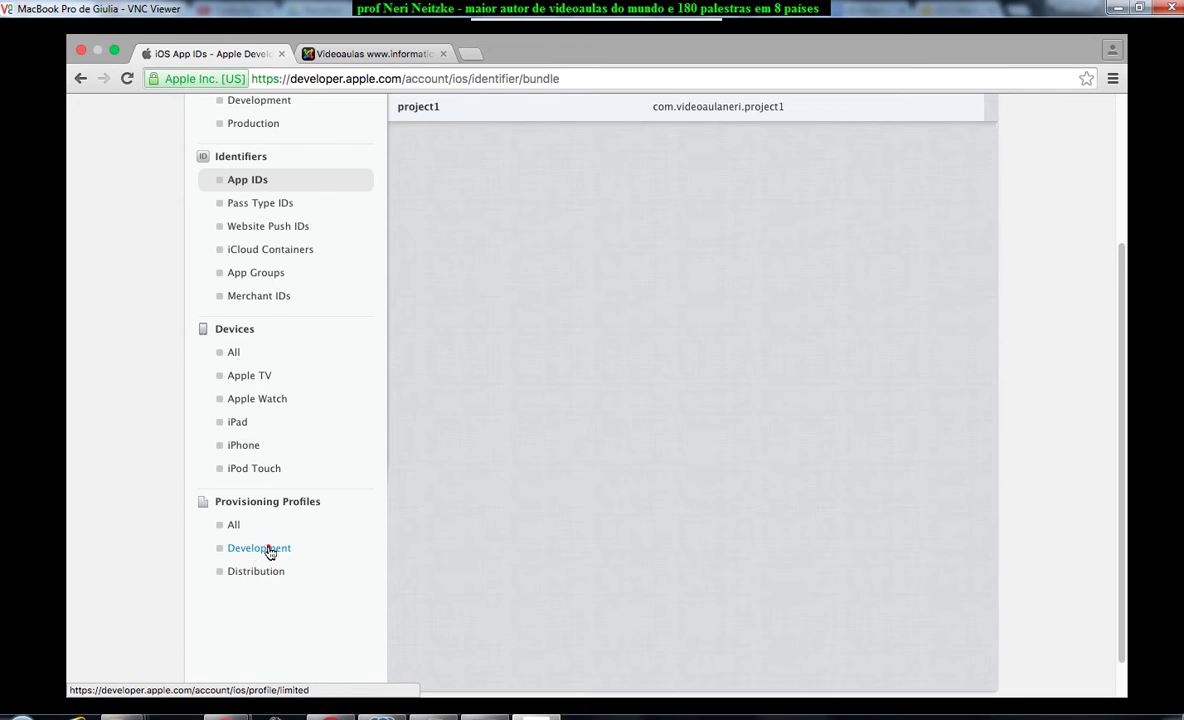
click(265, 549)
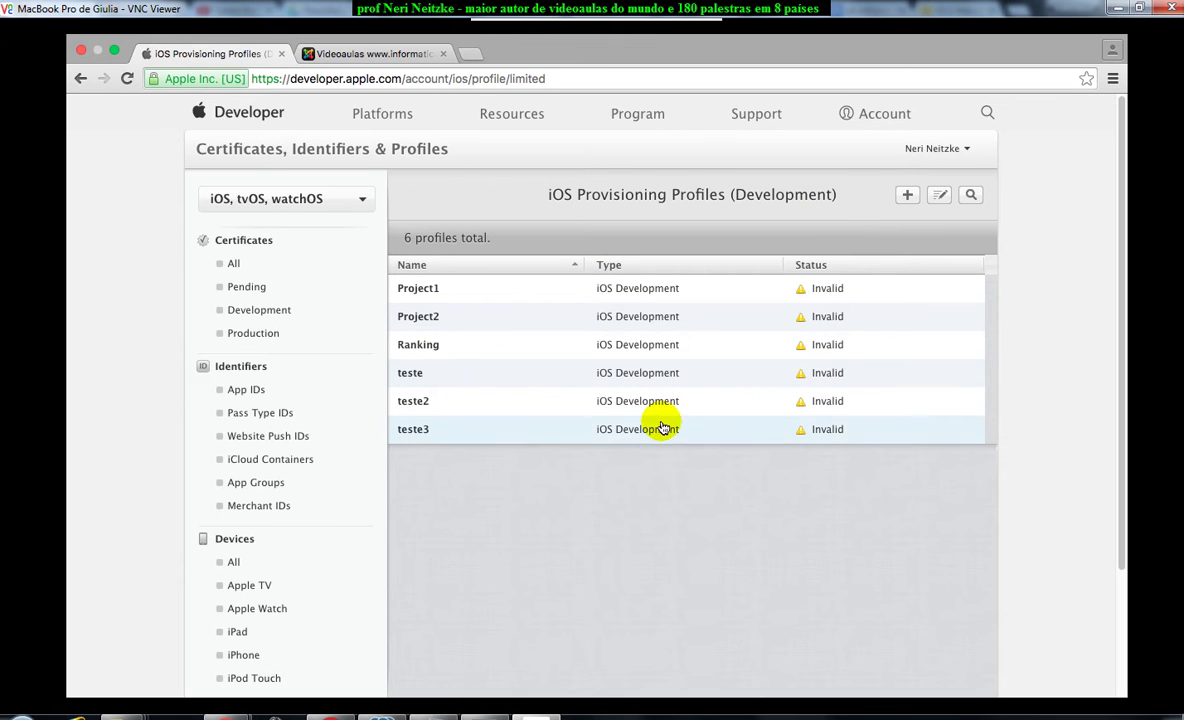
click(841, 288)
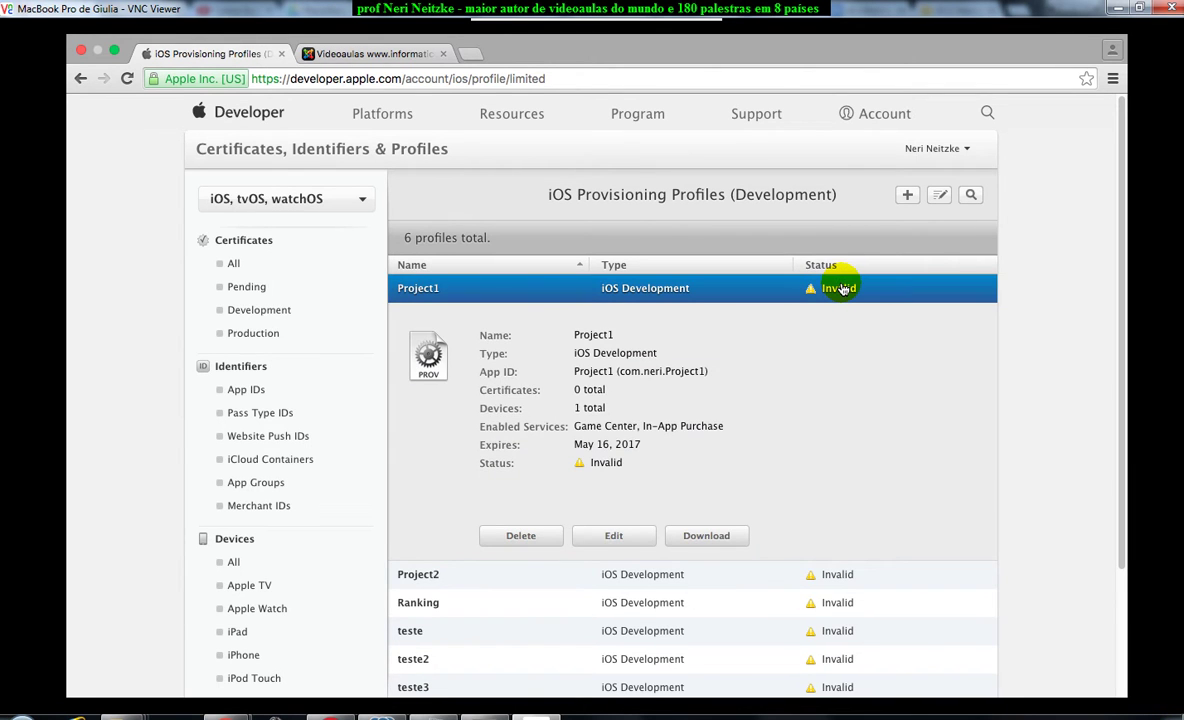
click(520, 535)
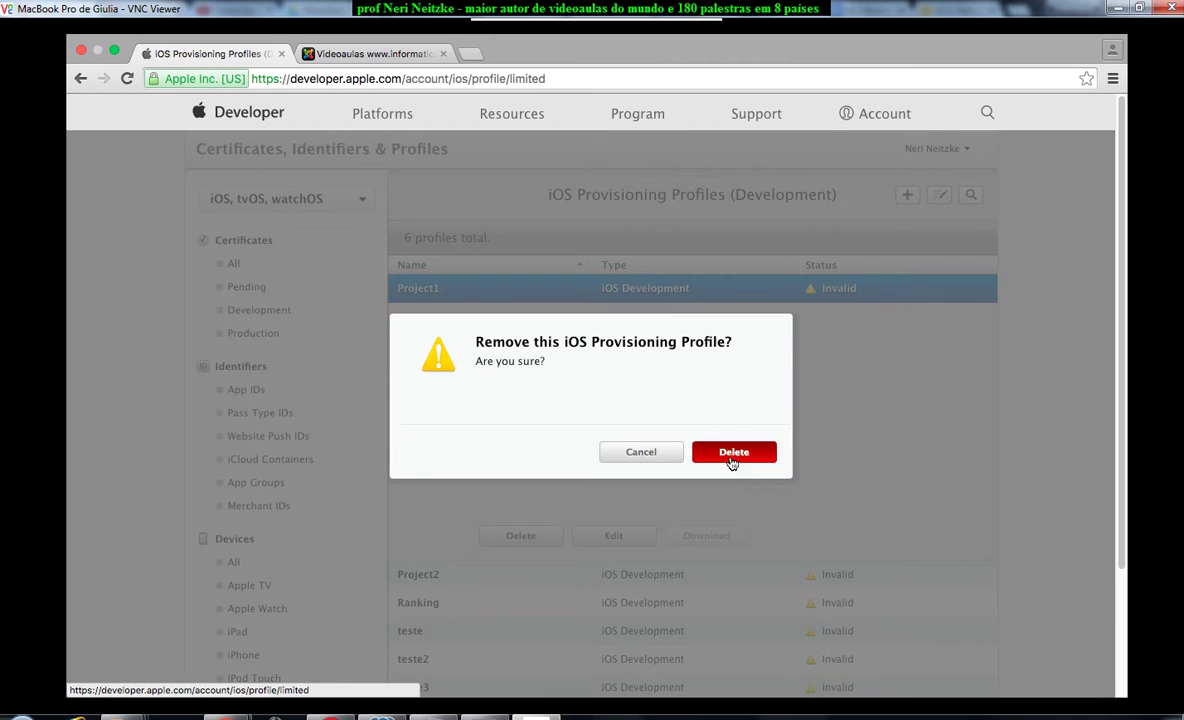
click(735, 450)
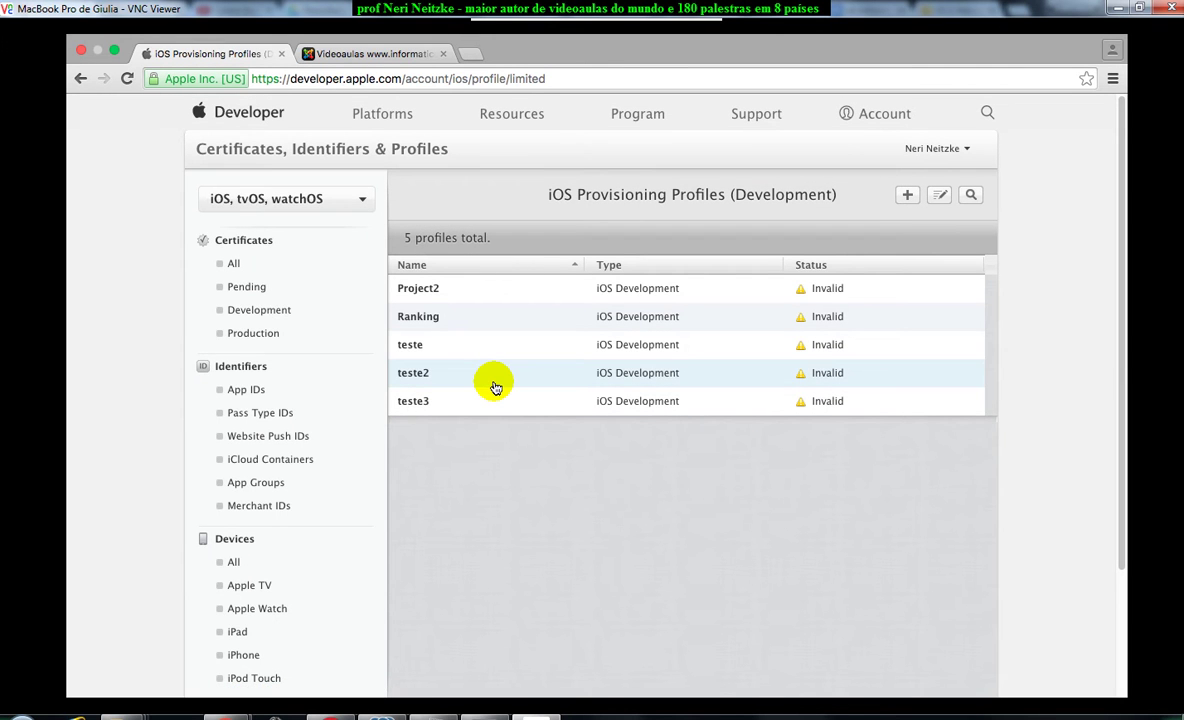
Step: Begin a new provisioning profile of the type iOS App Development
click(908, 195)
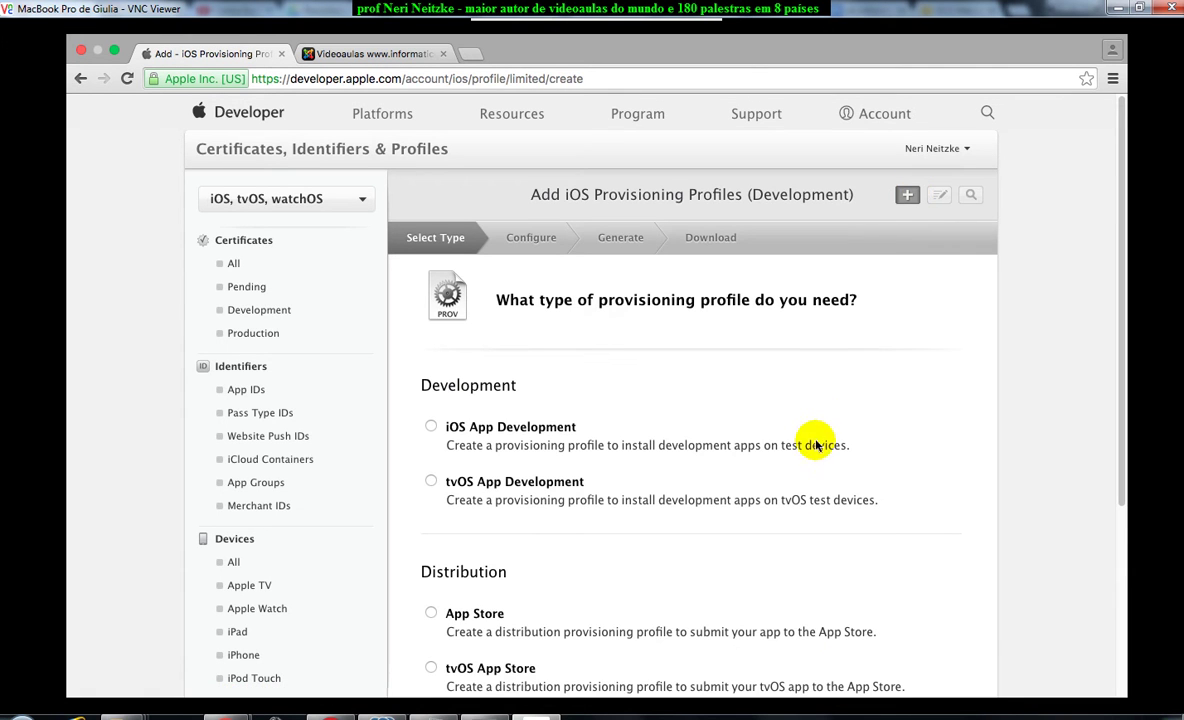
click(430, 428)
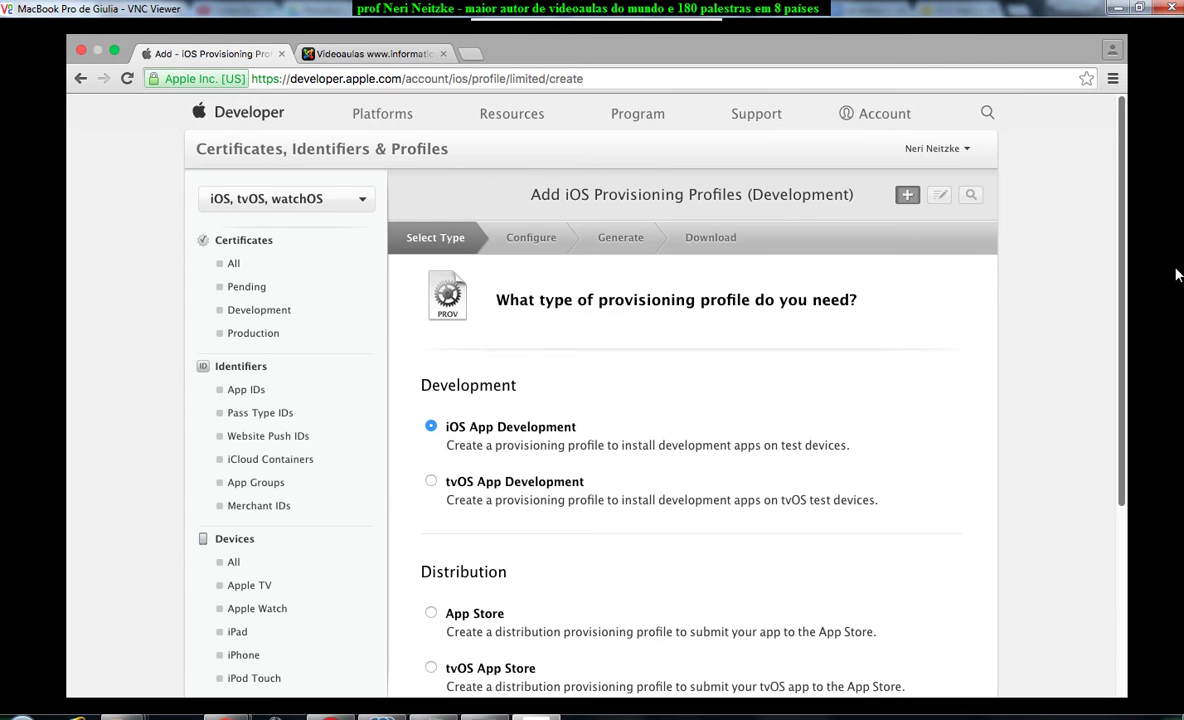
mouse_move(1121, 180)
mouse_down()
mouse_move(1105, 359)
mouse_move(1099, 291)
mouse_move(1105, 405)
mouse_up()
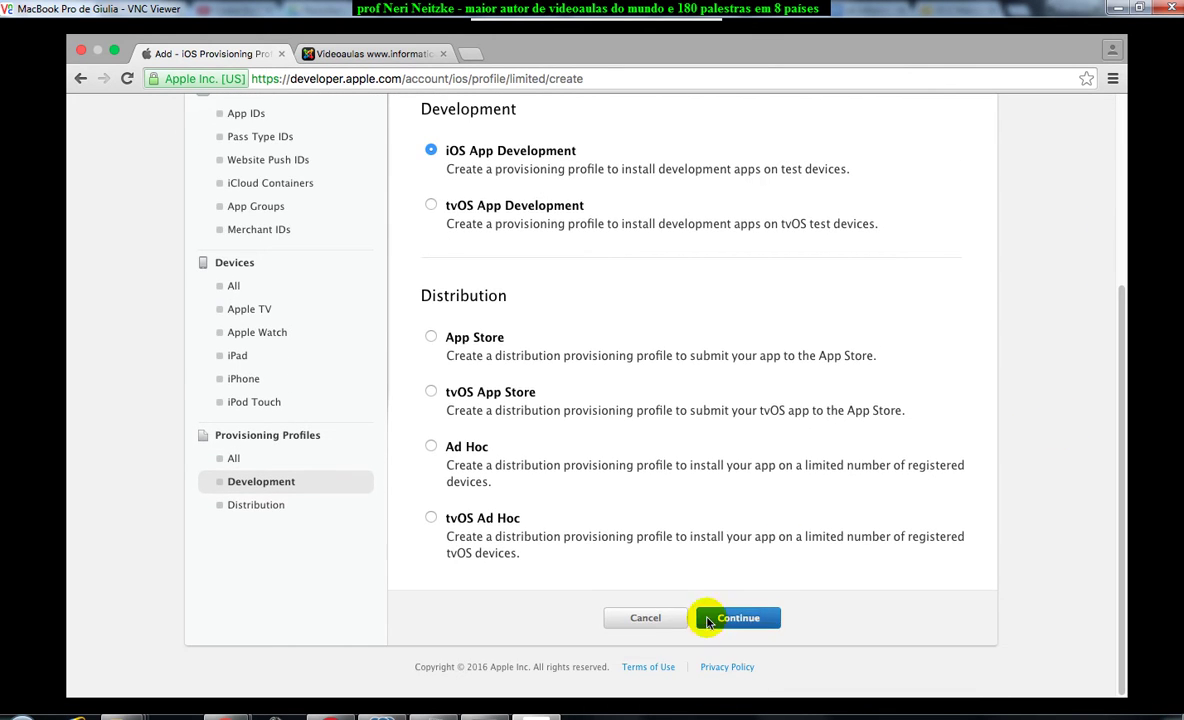
click(759, 619)
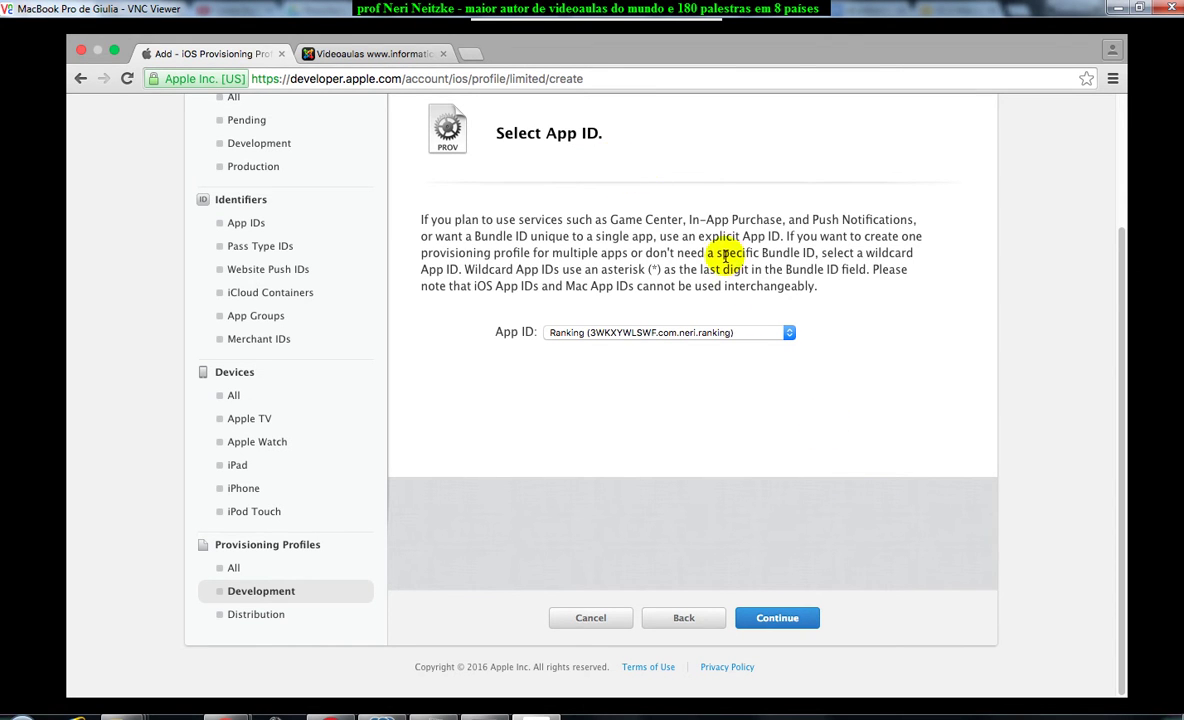
Step: Assign the project1 App ID to the new provisioning profile
click(789, 336)
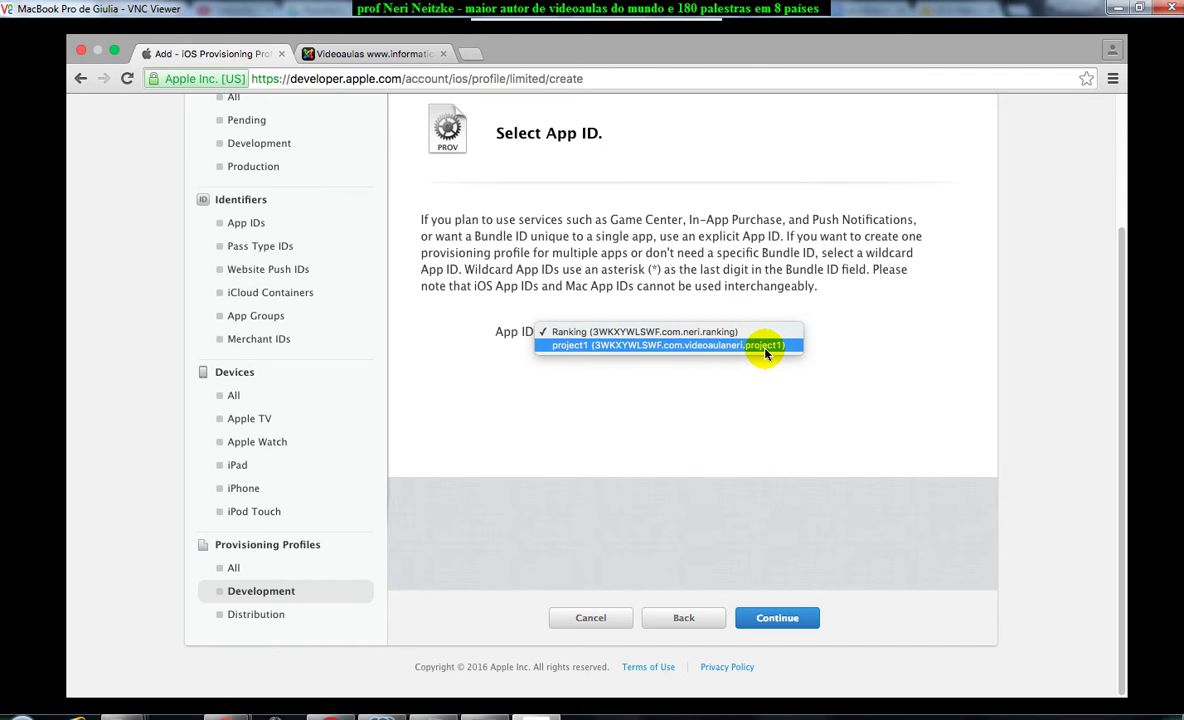
click(765, 347)
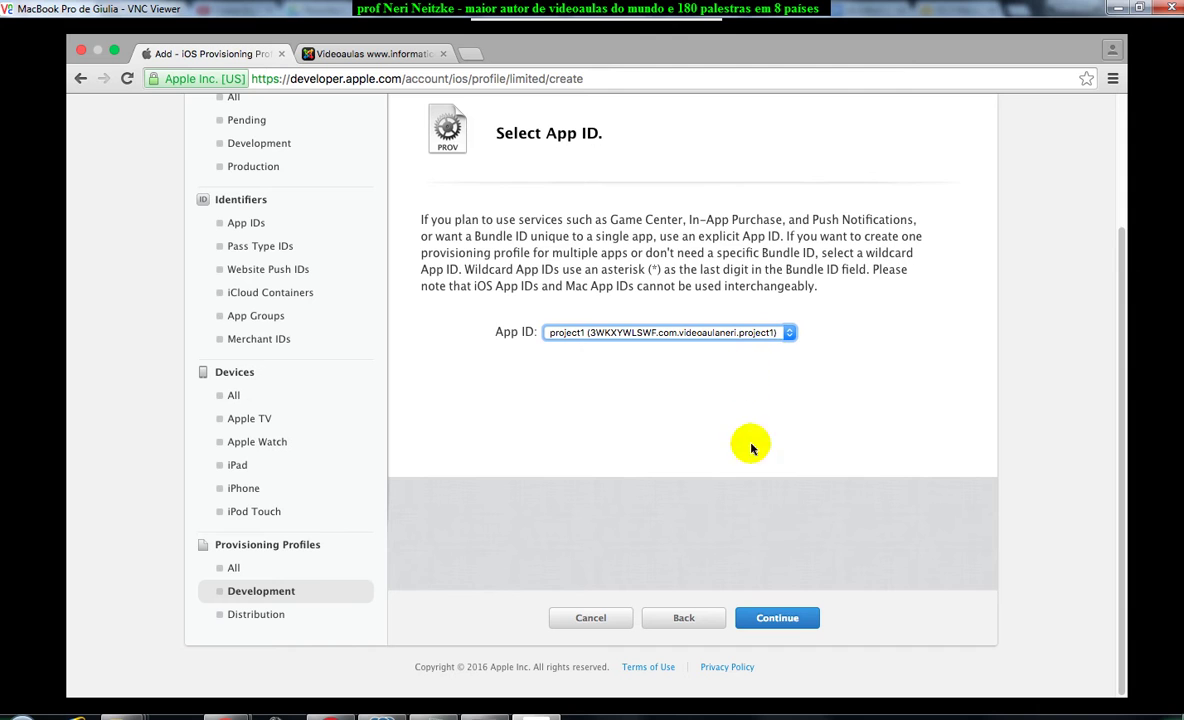
click(782, 618)
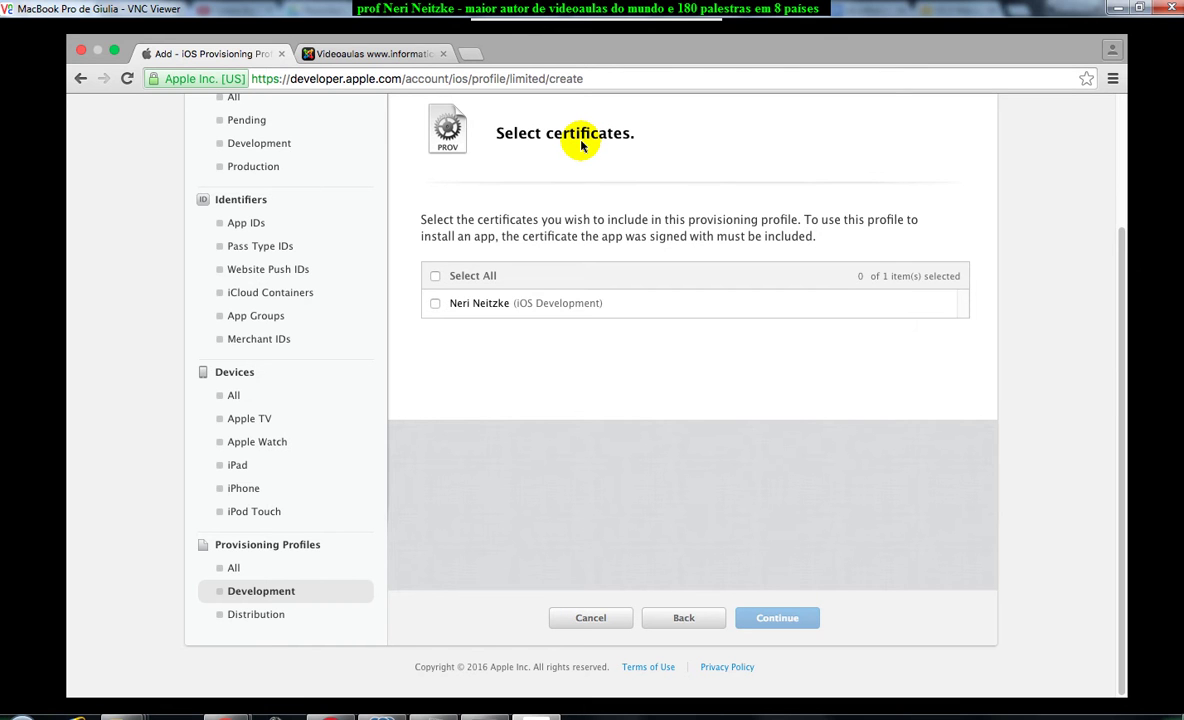
Step: Include the iOS Development certificate and all registered devices in the provisioning profile
click(435, 303)
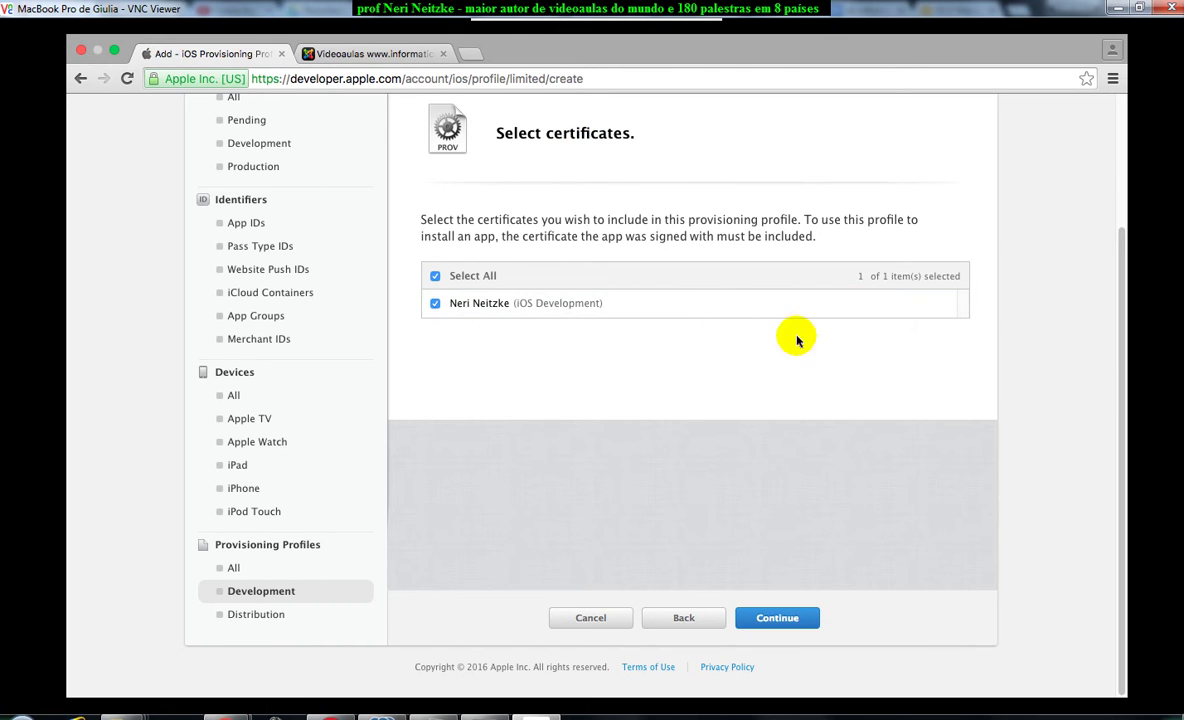
click(786, 619)
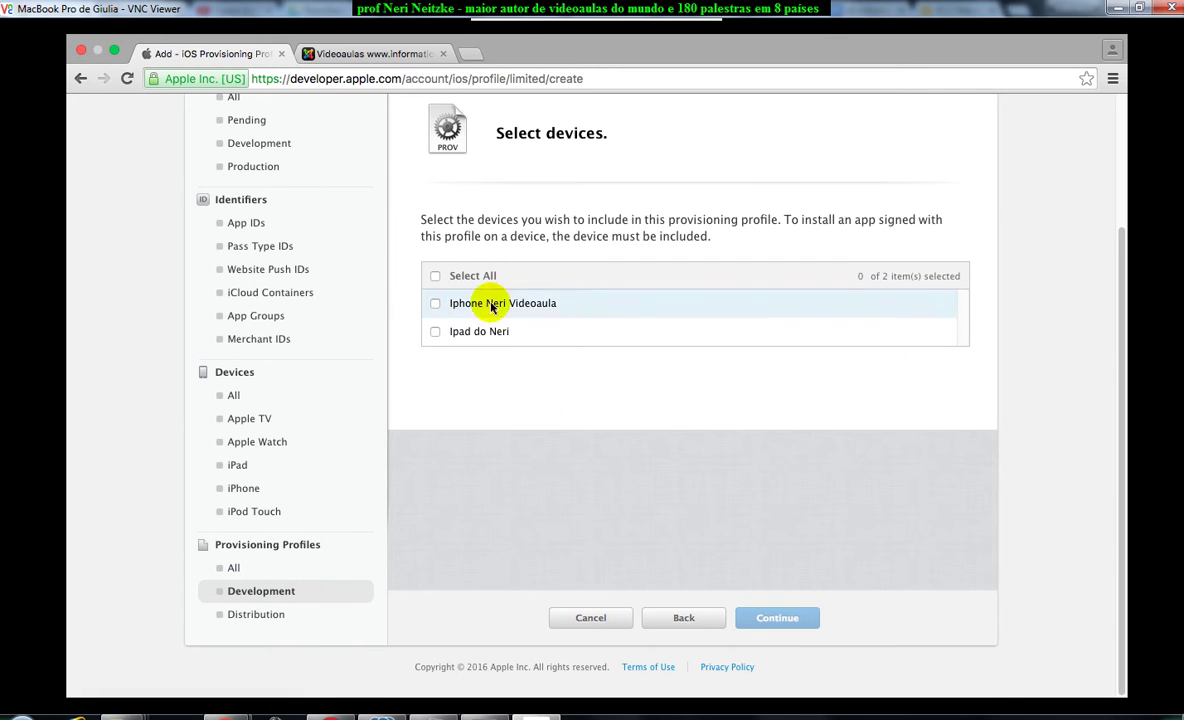
click(435, 276)
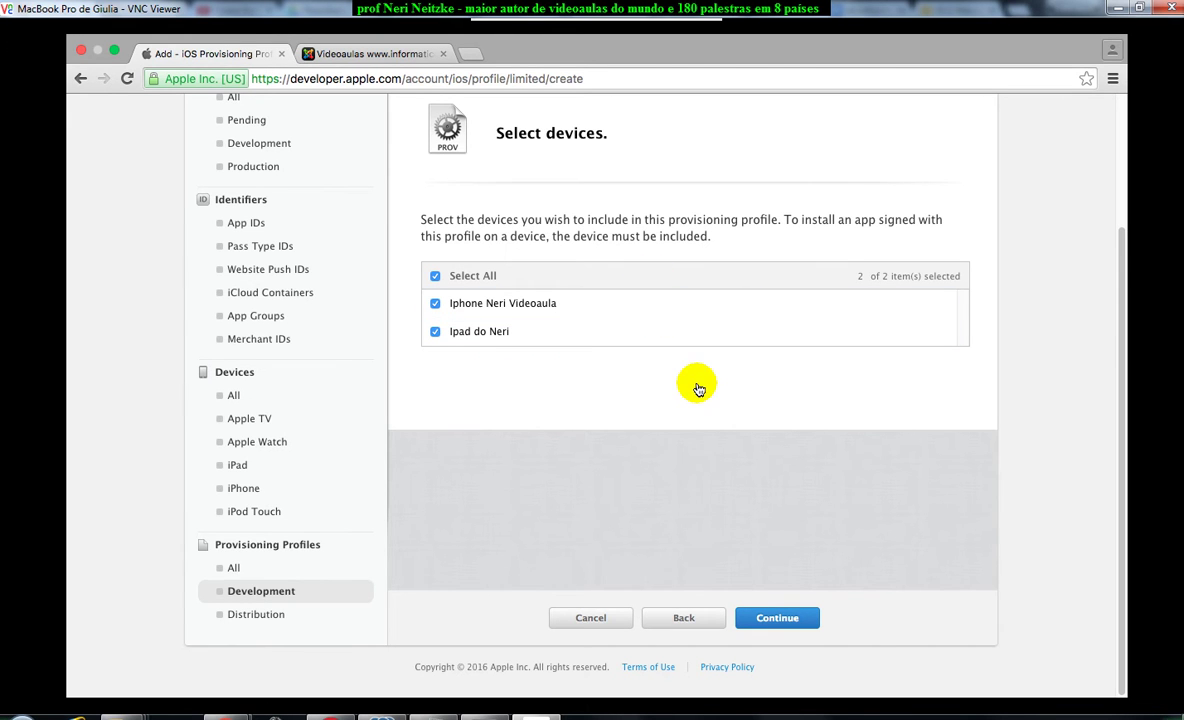
click(777, 617)
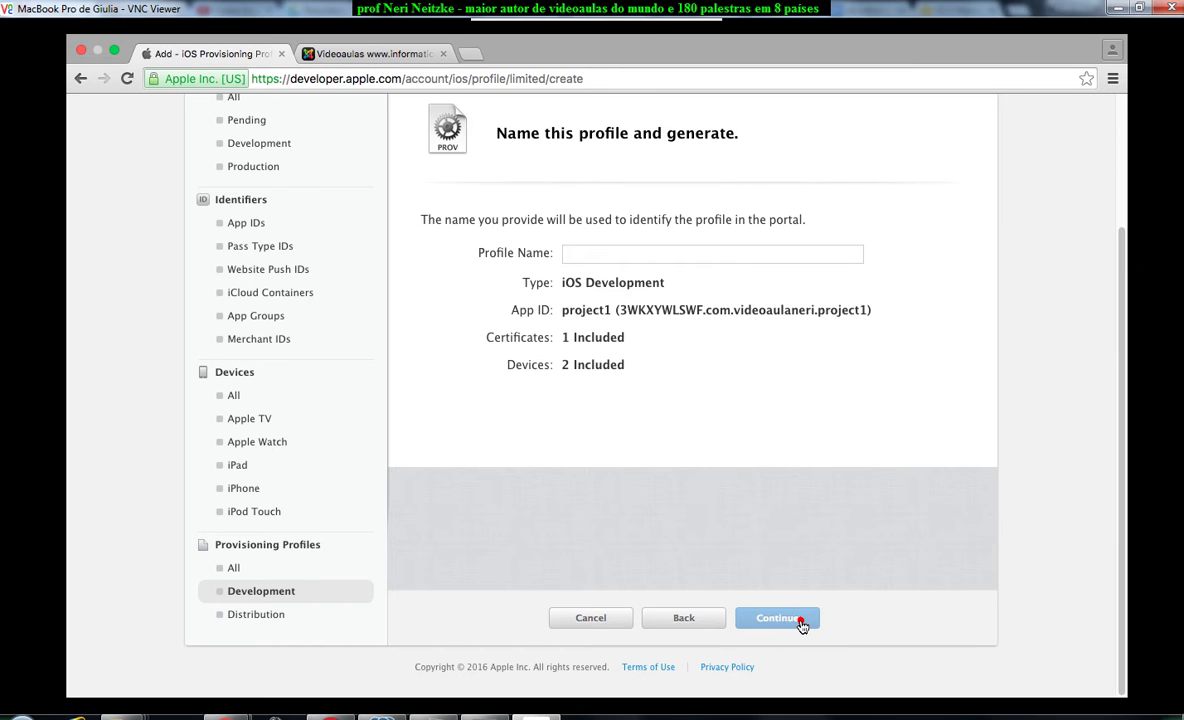
Step: Name the provisioning profile project1, review its included certificates and devices, and generate it
click(586, 255)
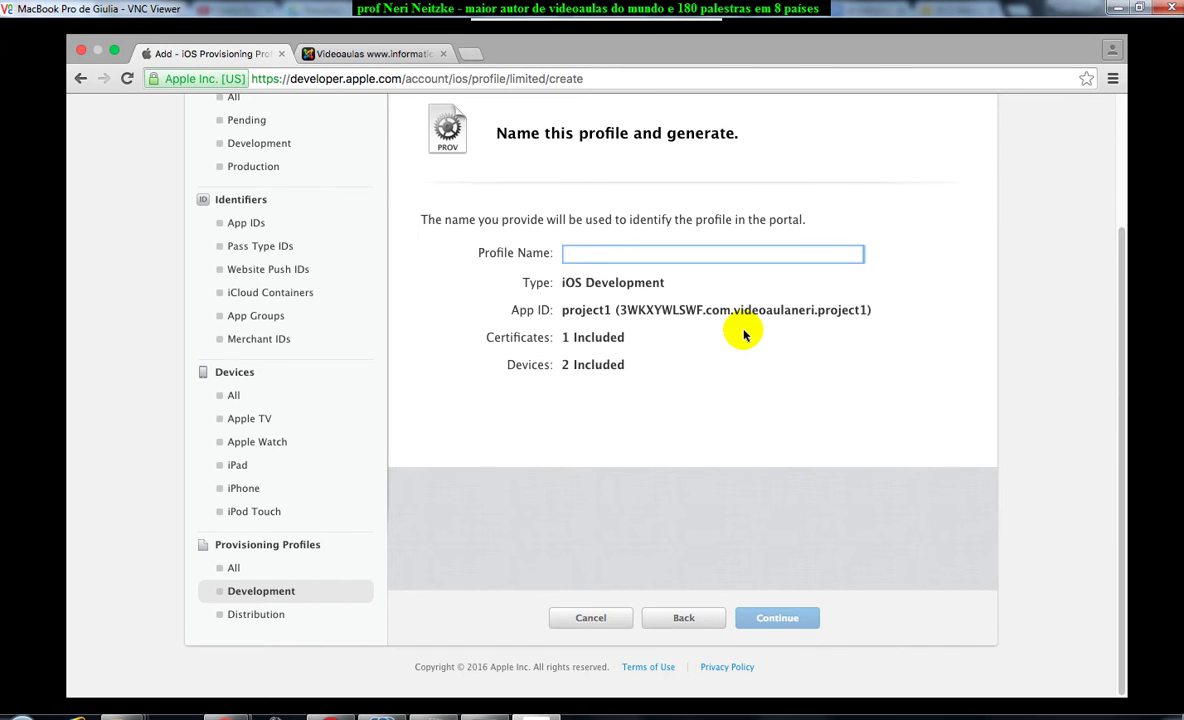
text(project1)
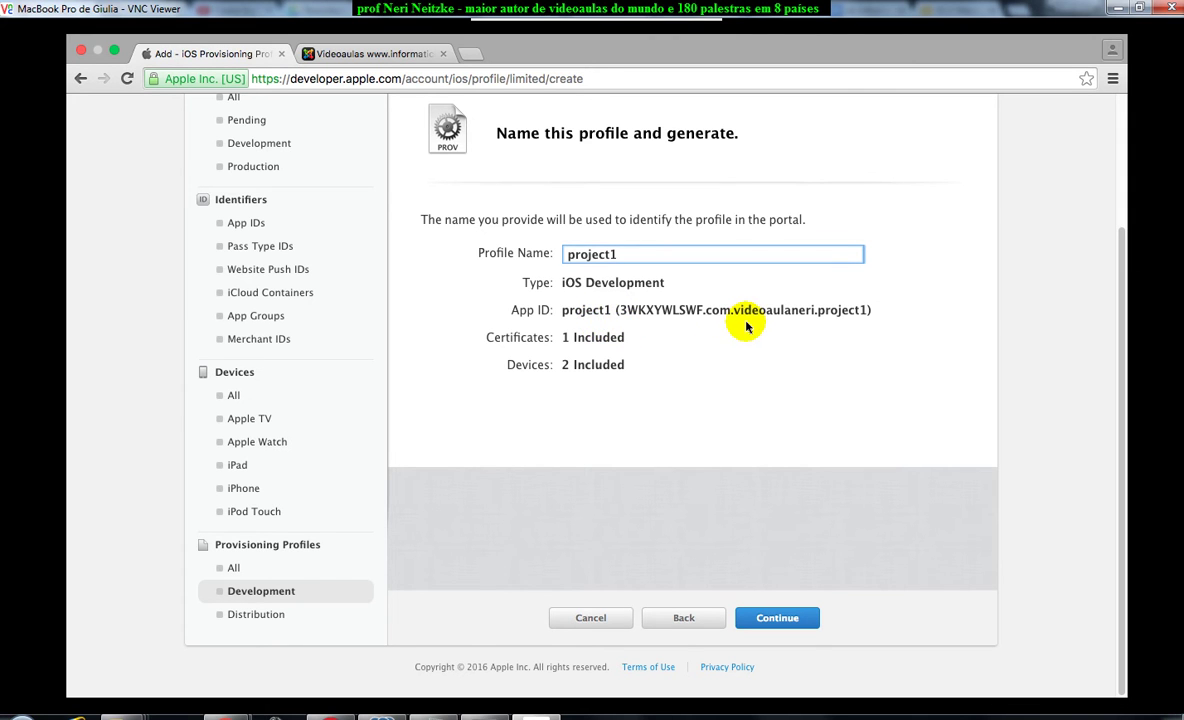
click(564, 338)
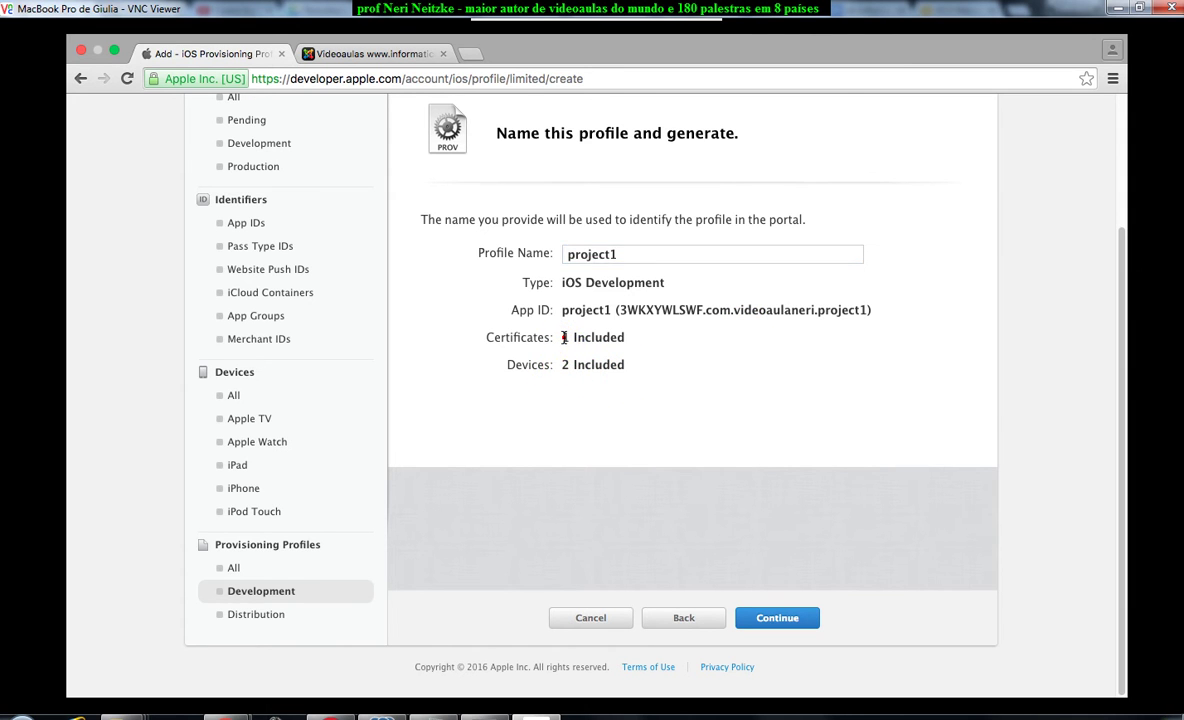
triple_click(564, 338)
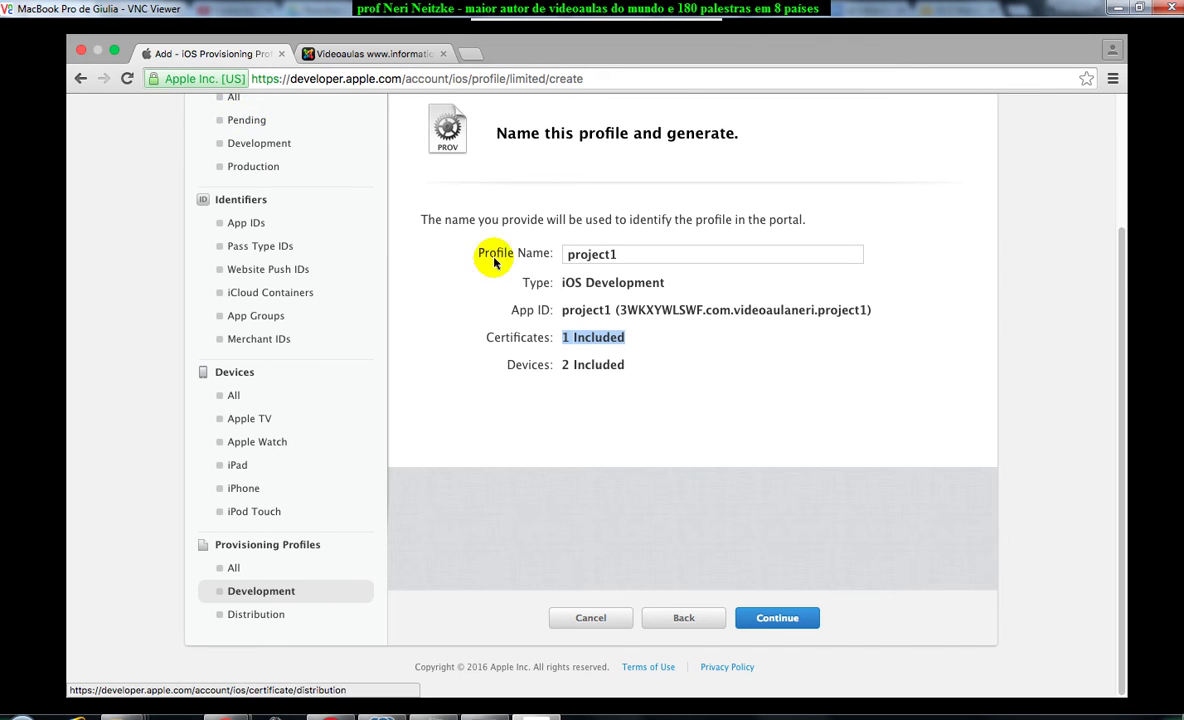
triple_click(565, 365)
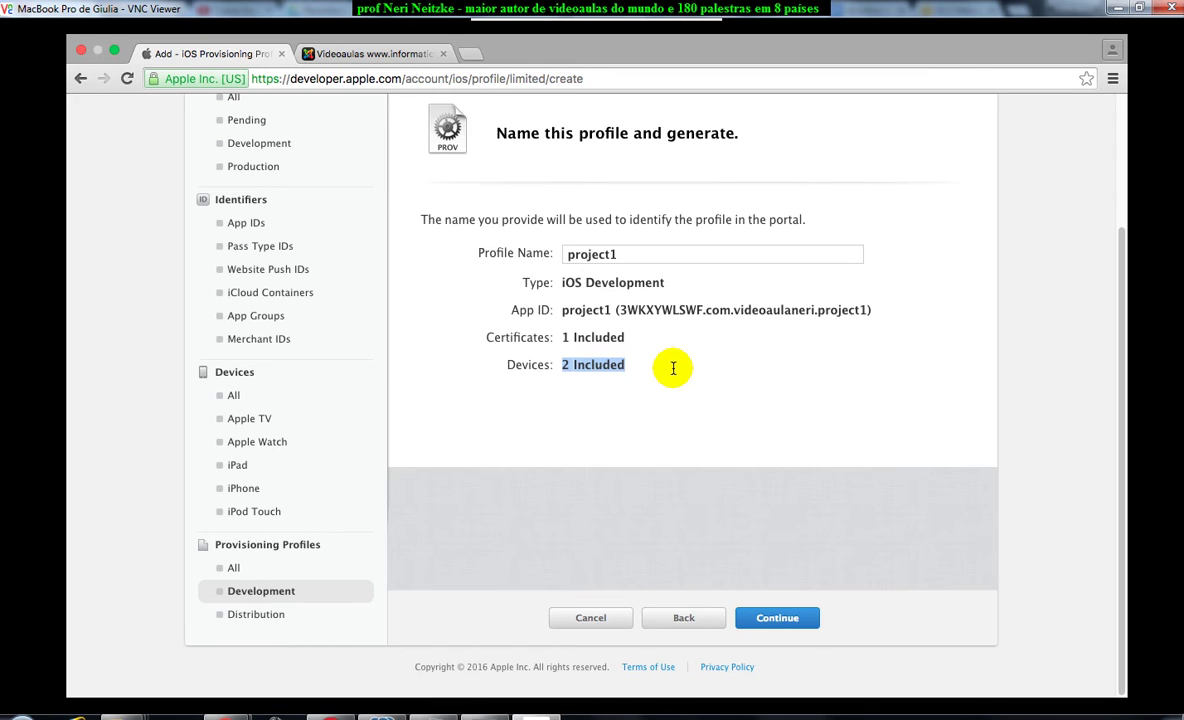
click(778, 618)
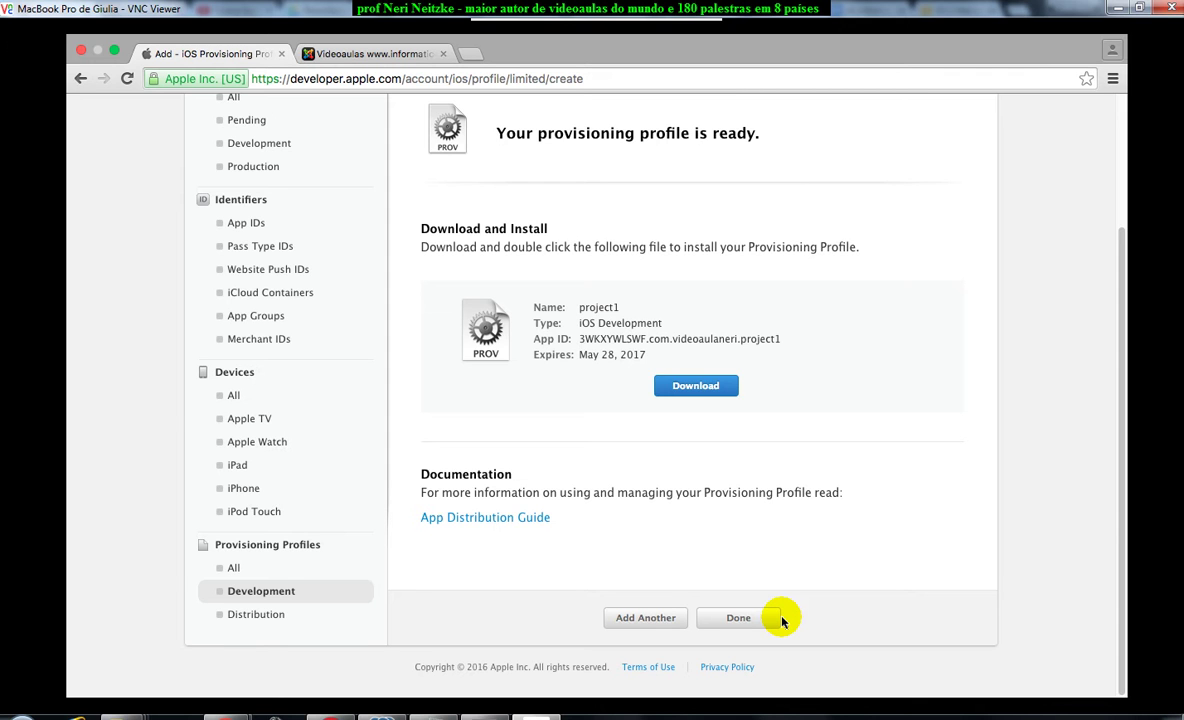
Step: Download project1.mobileprovision, open it to install it in Xcode, and minimise the Keychain Access window
click(703, 392)
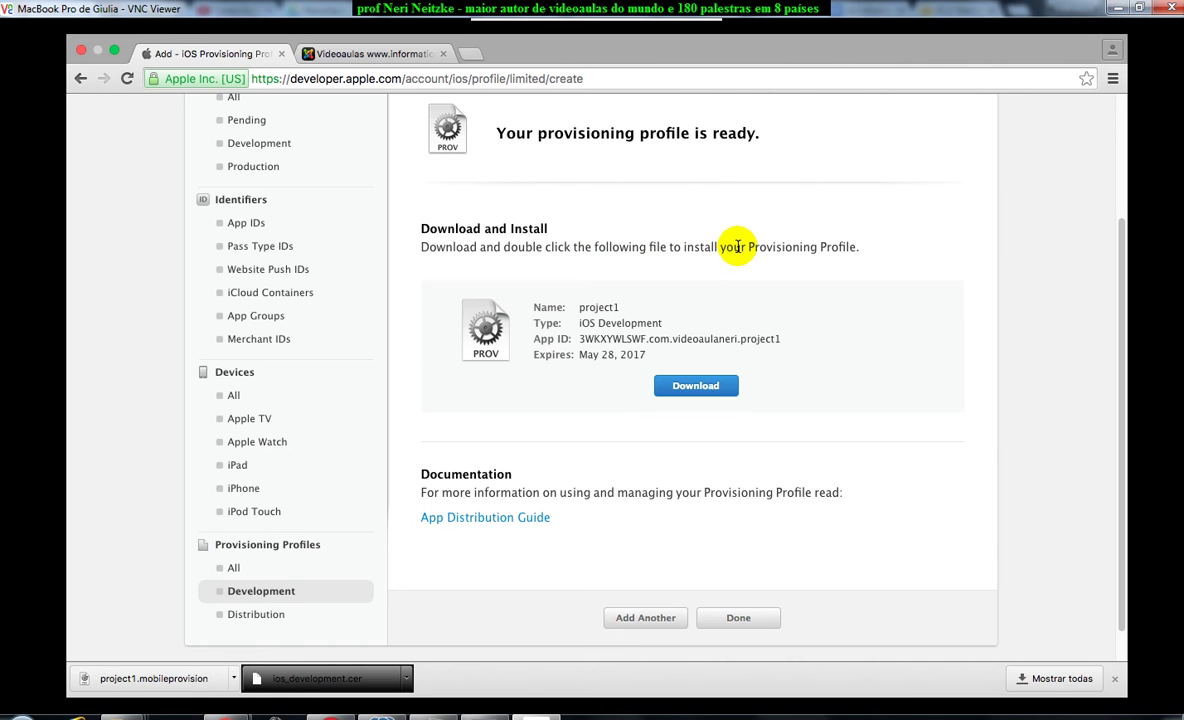
click(152, 682)
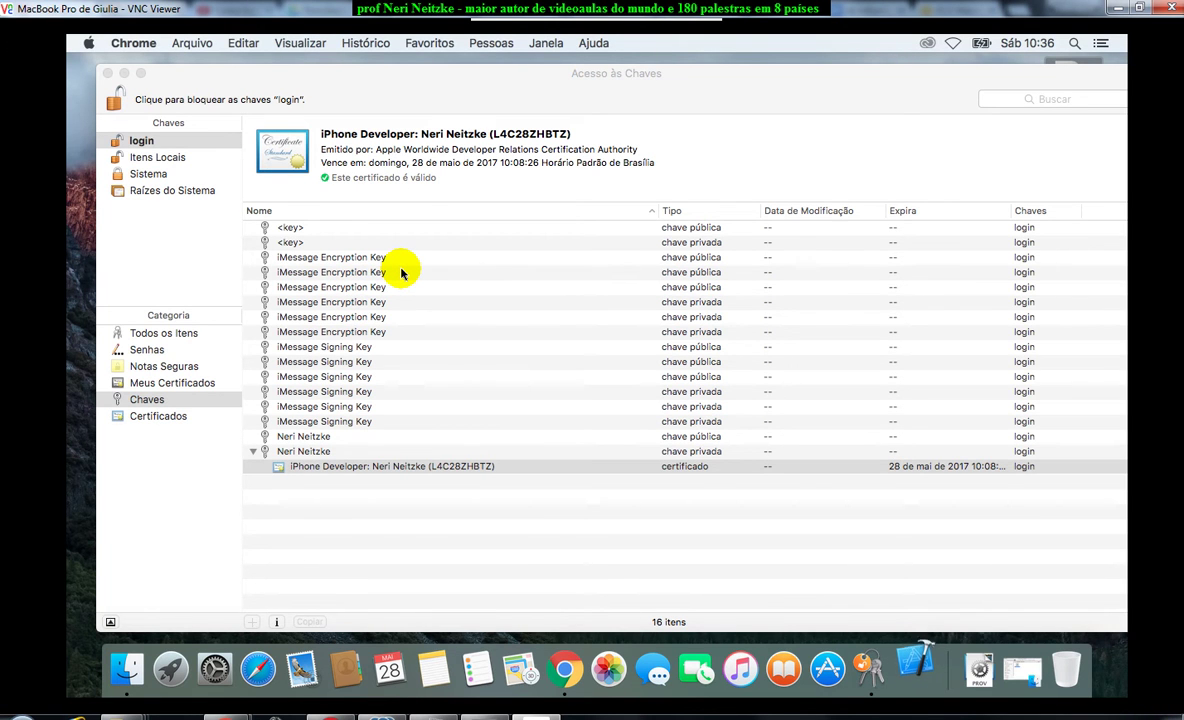
click(920, 662)
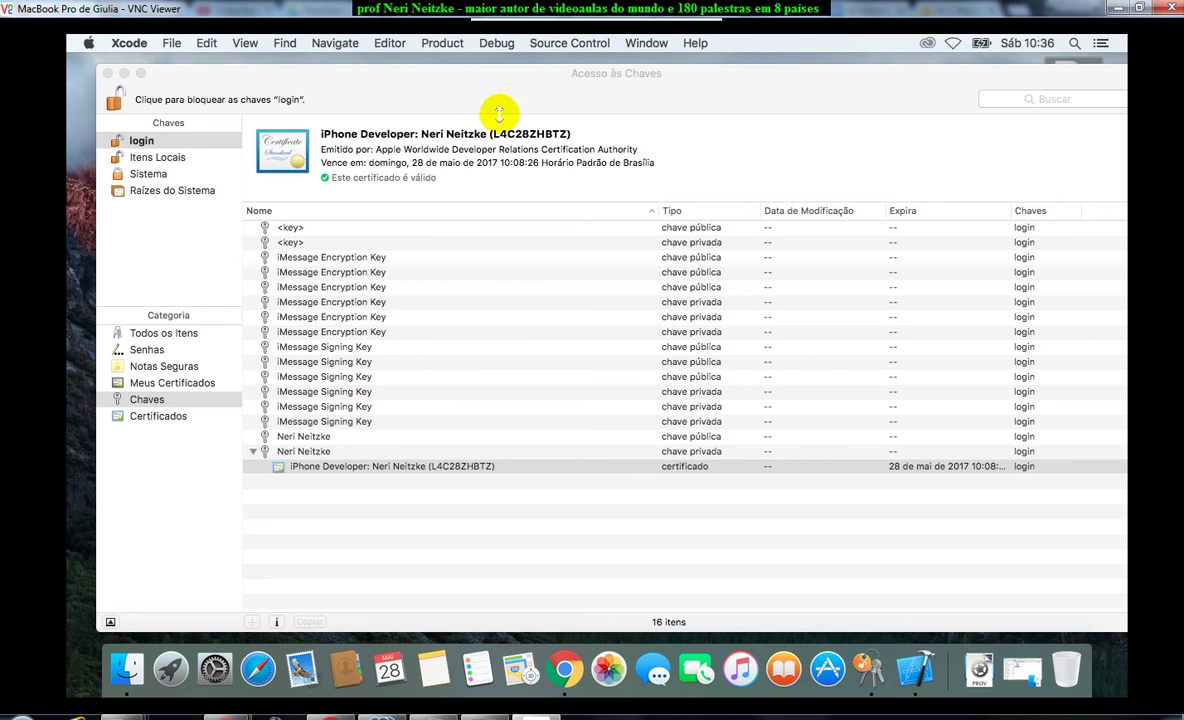
click(125, 73)
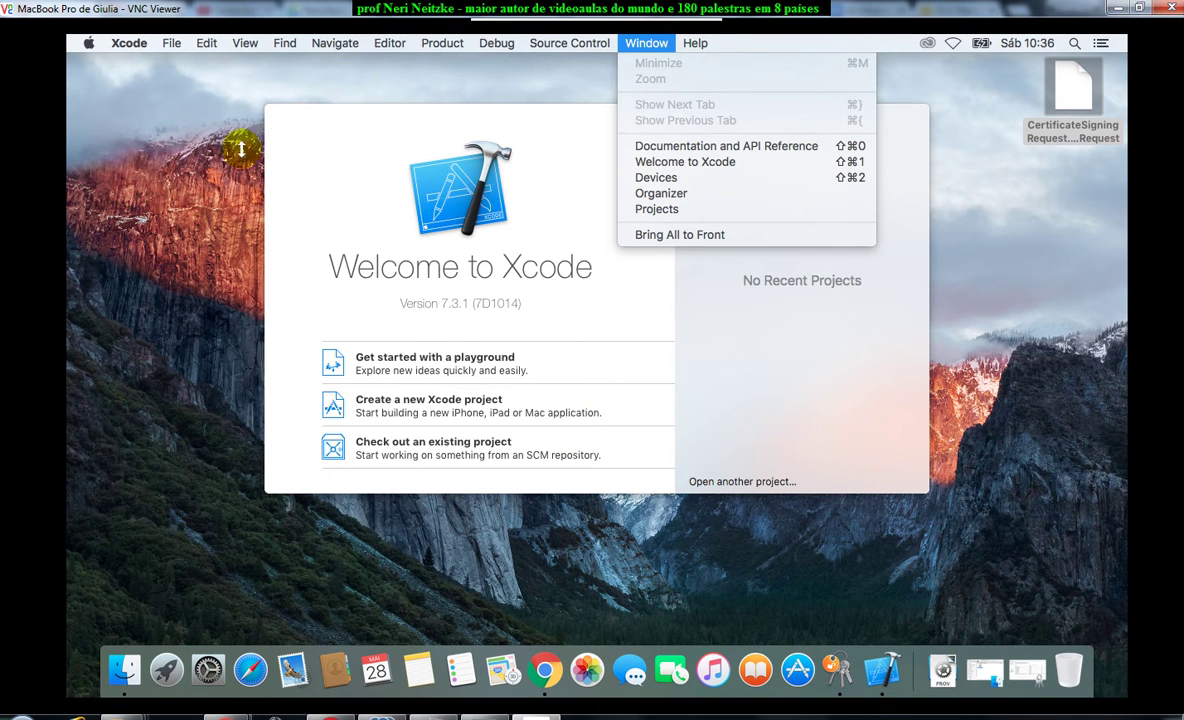
click(287, 148)
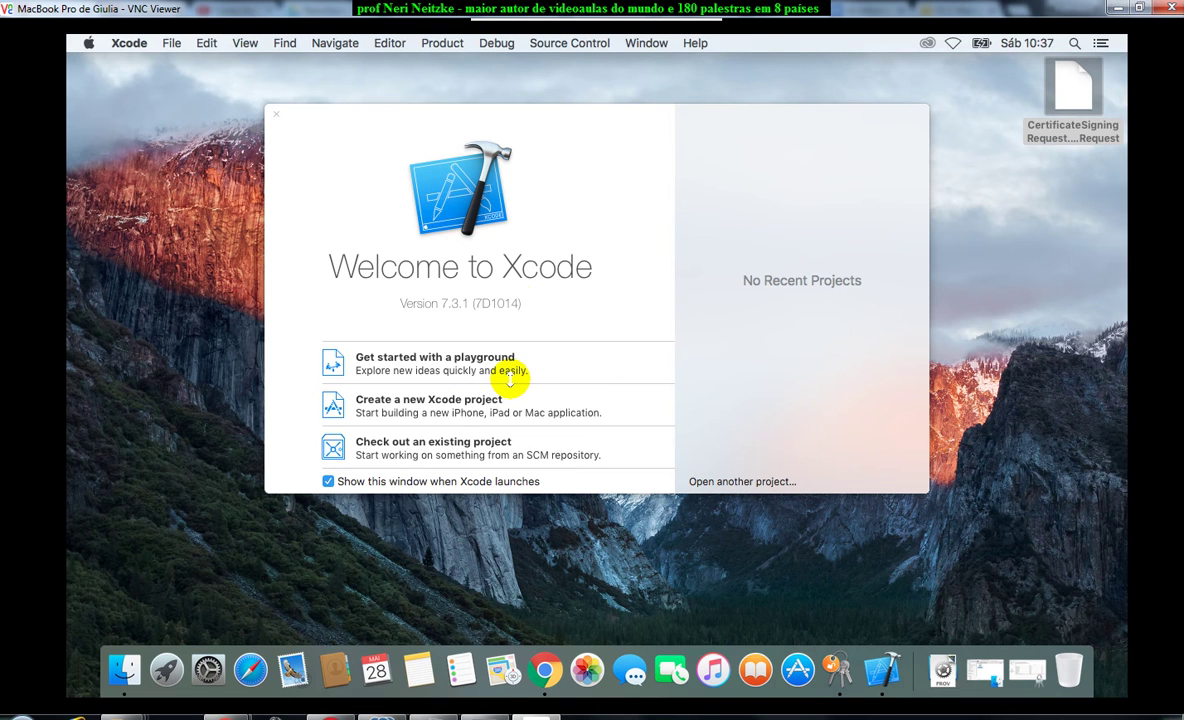
Step: Open Xcode's Devices window and show the details of the connected iPhone
click(643, 44)
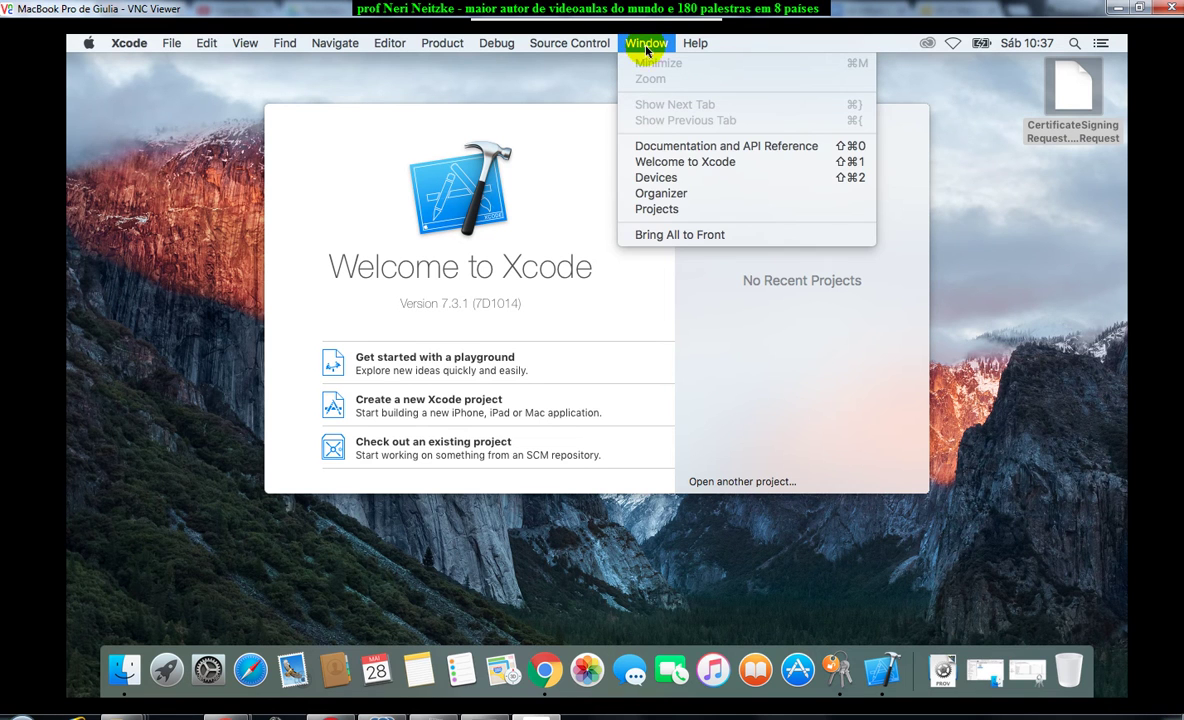
click(652, 178)
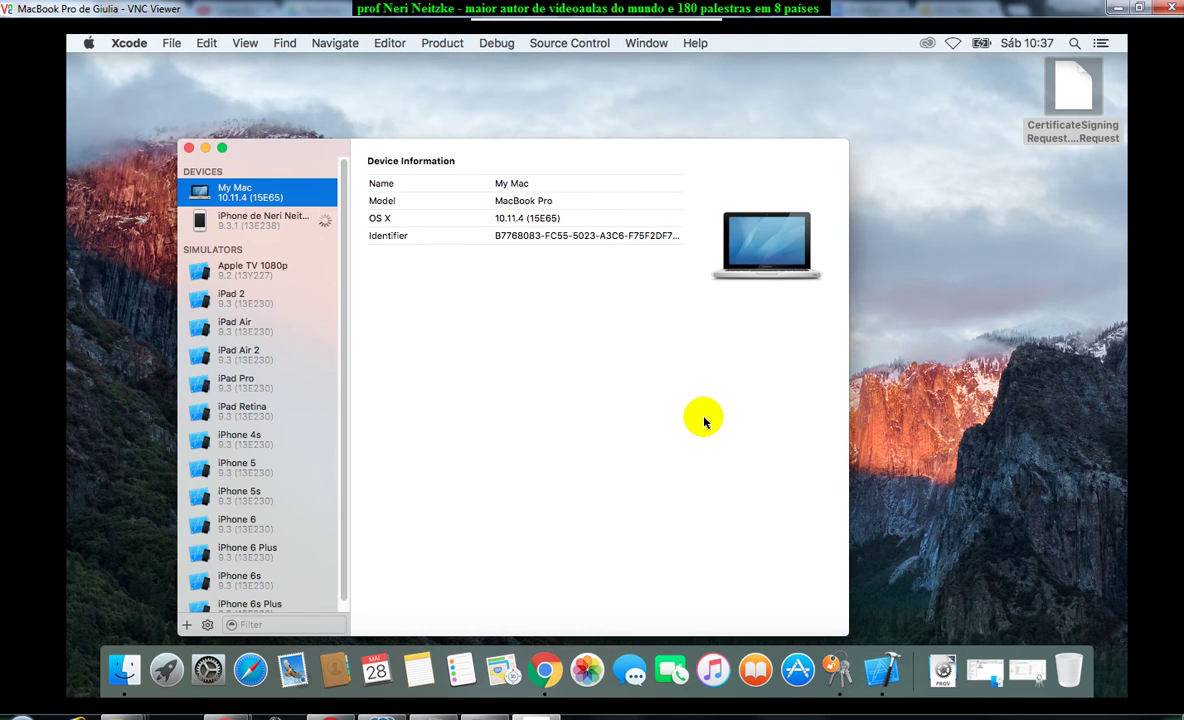
click(249, 224)
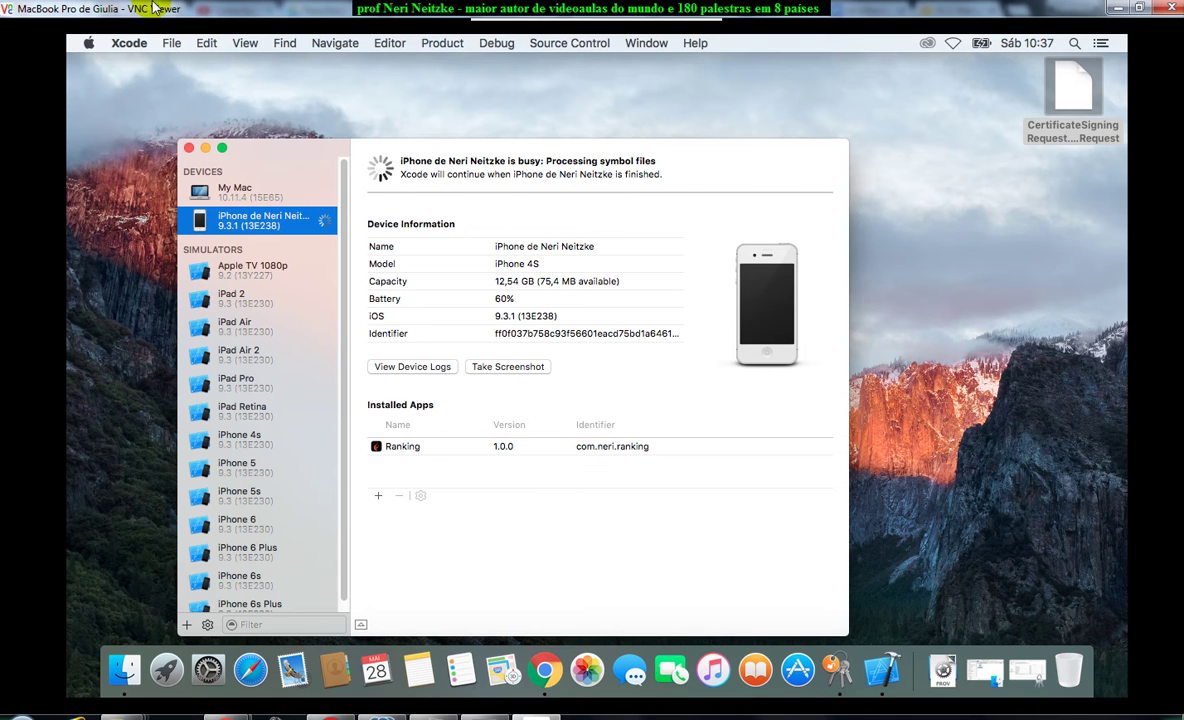
Step: Check the Mac's system information overview and close it again
click(89, 43)
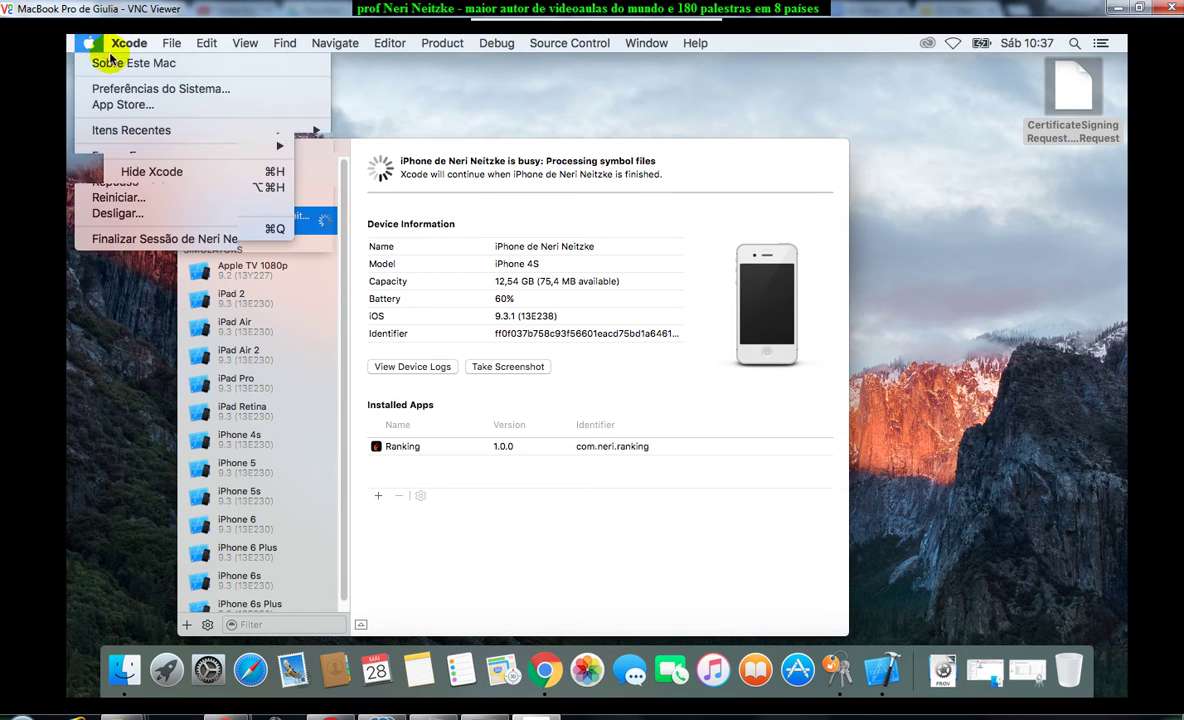
click(101, 68)
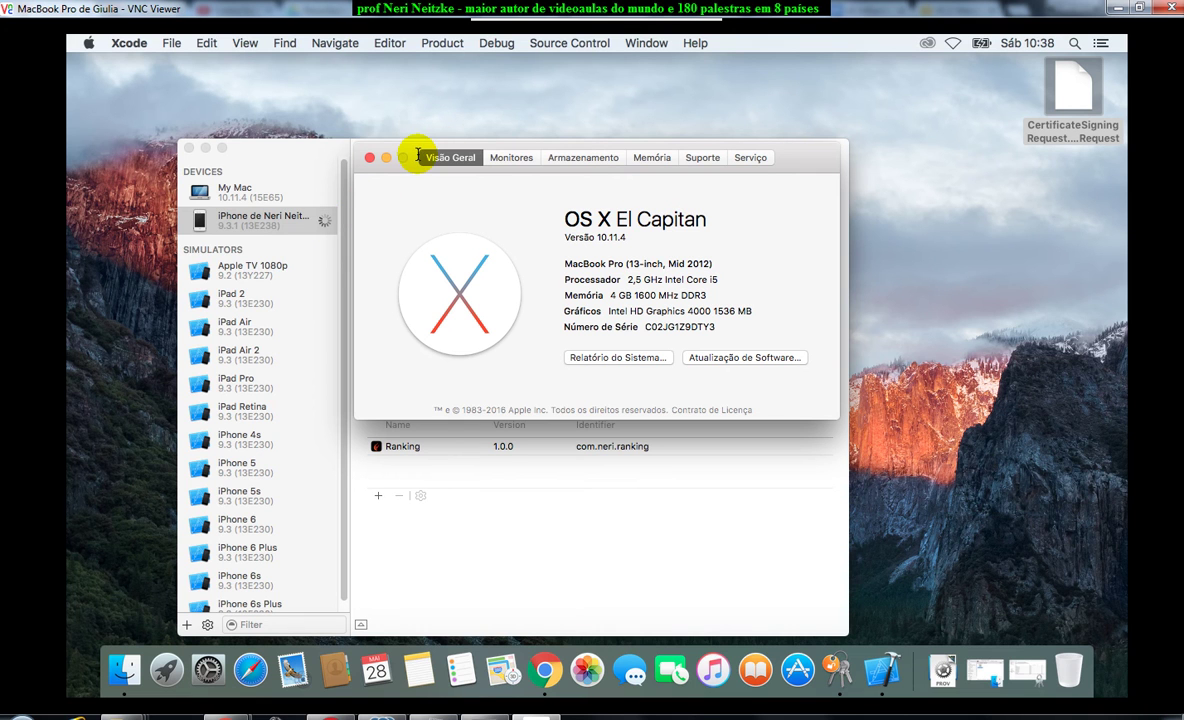
click(369, 157)
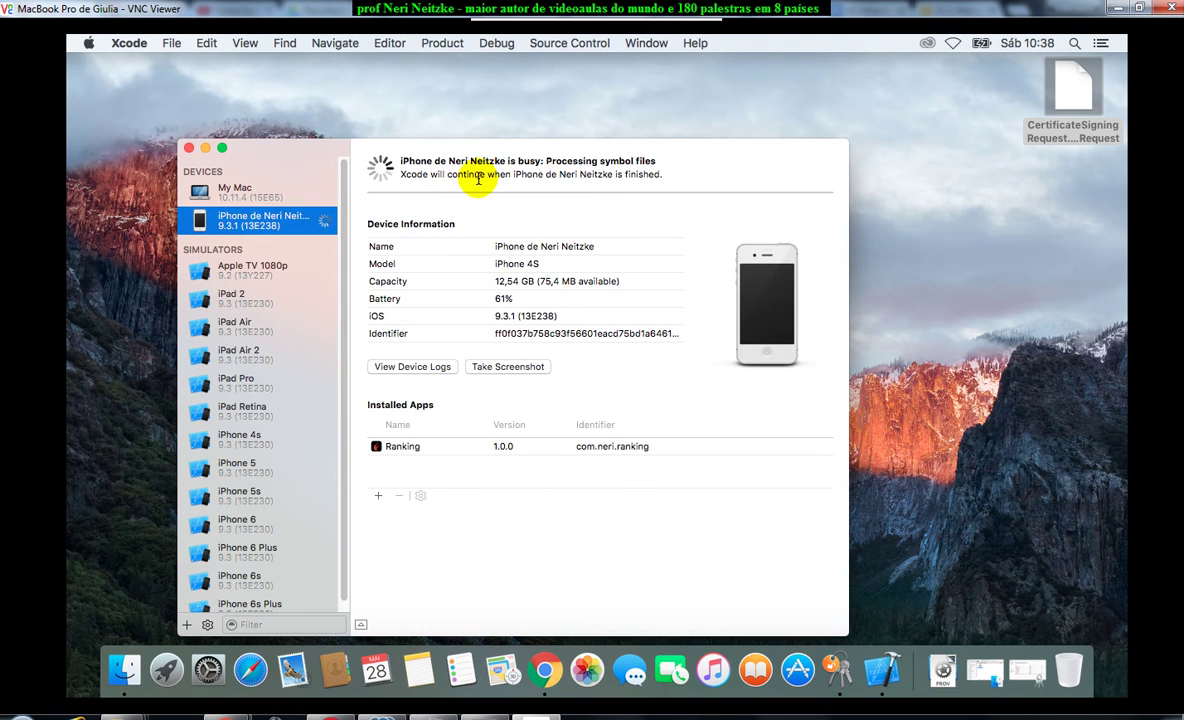